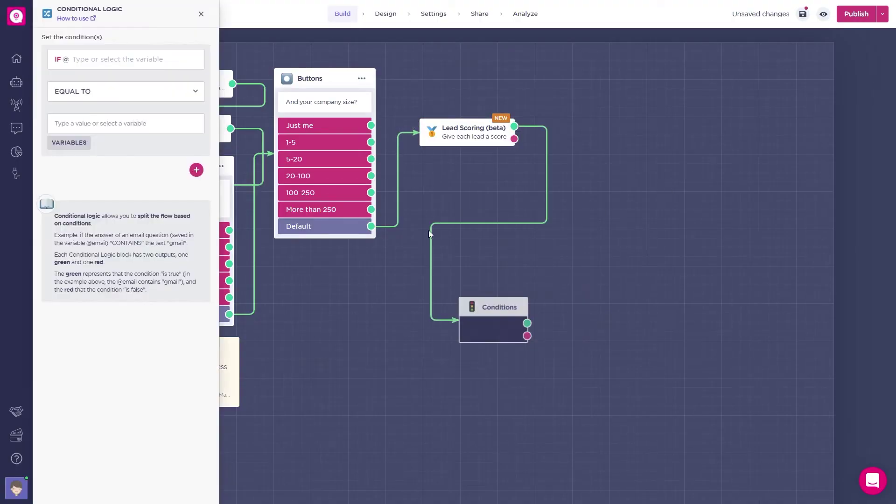
click(136, 59)
text(ag)
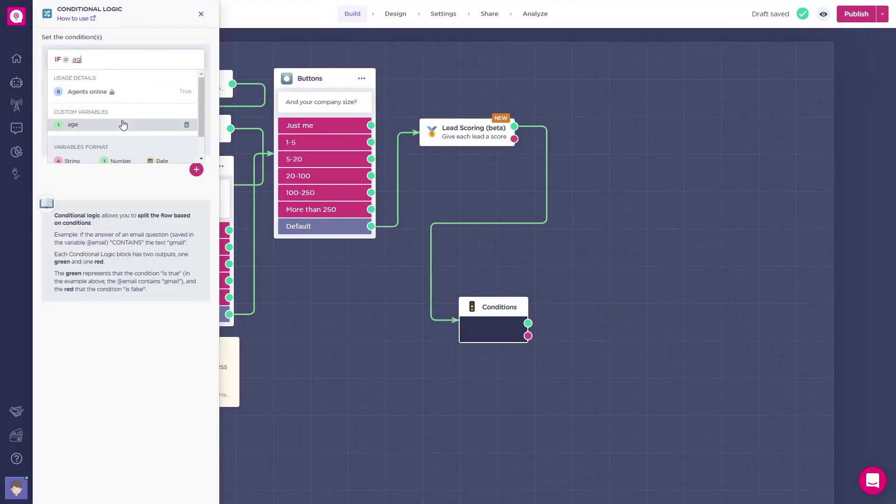
click(123, 124)
click(124, 91)
click(98, 132)
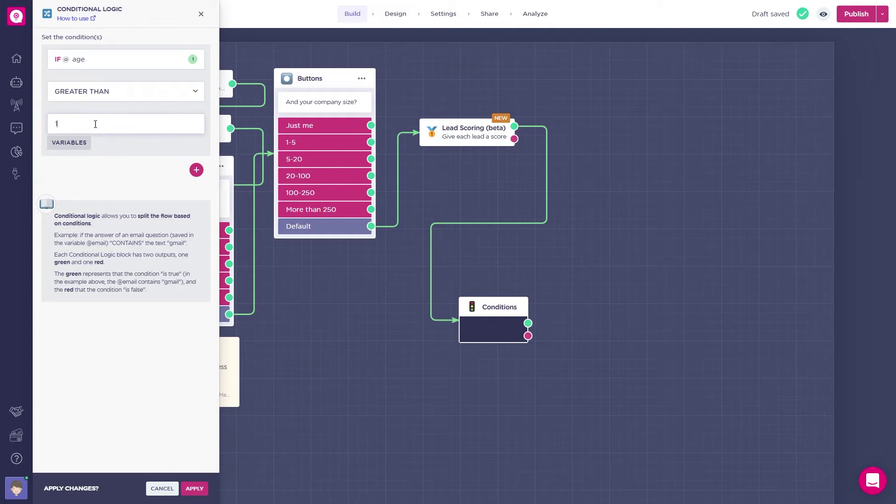
click(195, 489)
Link a Send a Message block reading 'Yes!' from the condition's true output.
drag(547, 323, 592, 262)
click(619, 295)
text(Yes!)
click(569, 343)
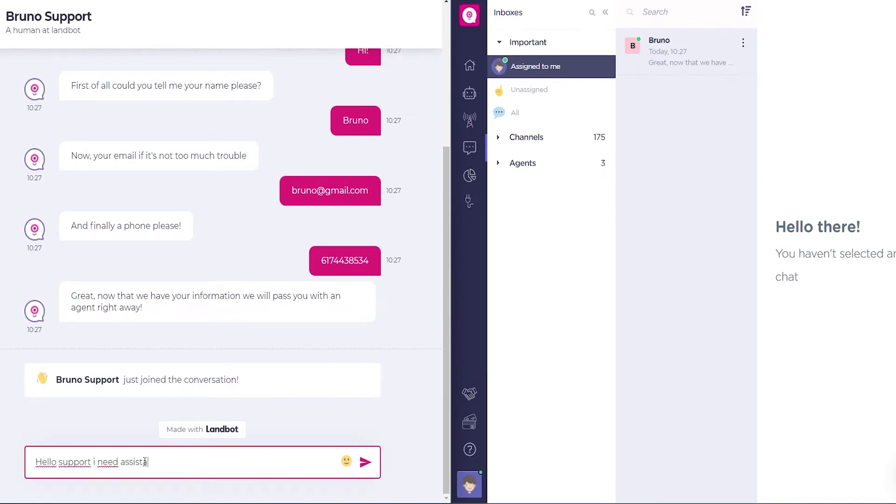
Send test help requests from the web chat and from WhatsApp ('I need help').
text(ce)
key(Return)
click(713, 58)
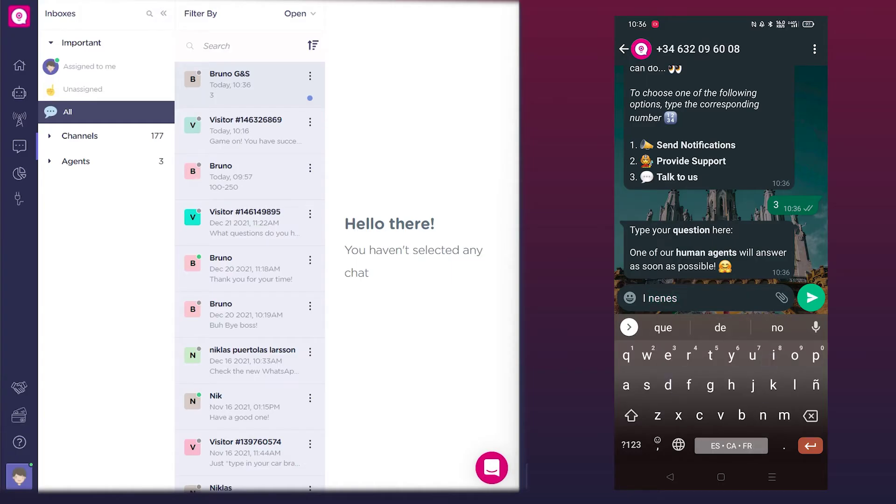
key(BackSpace)
key(BackSpace)
key(BackSpace)
key(BackSpace)
key(BackSpace)
text(need help)
key(Return)
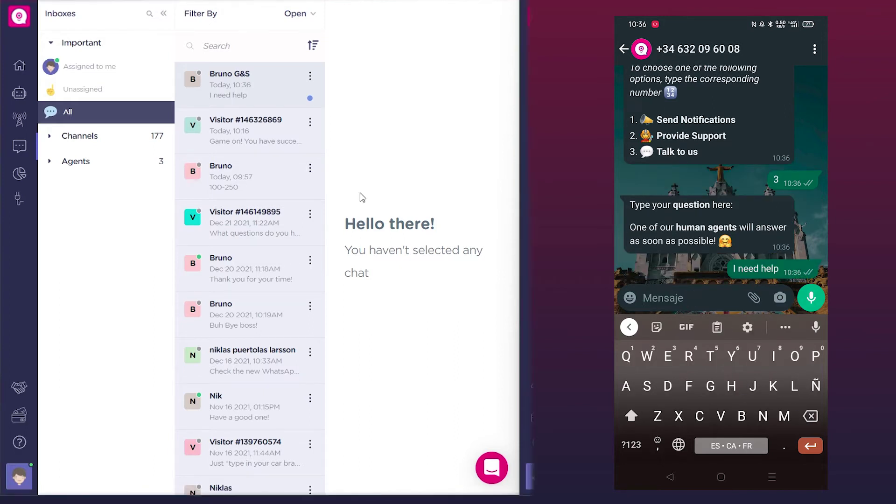
Reply 'let me help you' in the WhatsApp customer's inbox conversation.
click(254, 96)
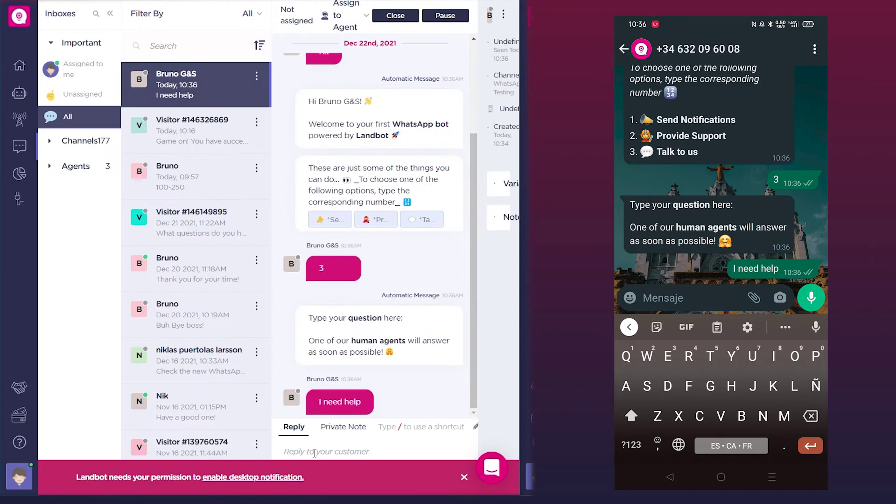
text(let me help you)
key(Return)
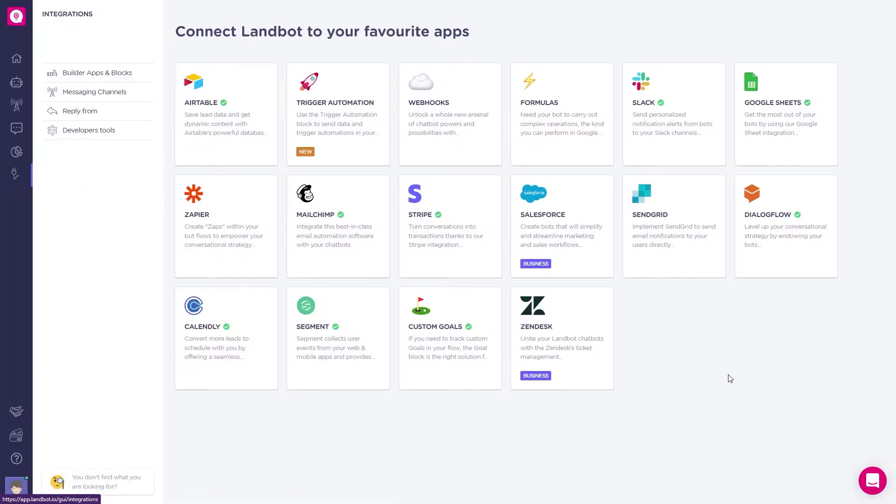
Open the Dialogflow integration and view its Accounts and Error Log tabs.
click(777, 247)
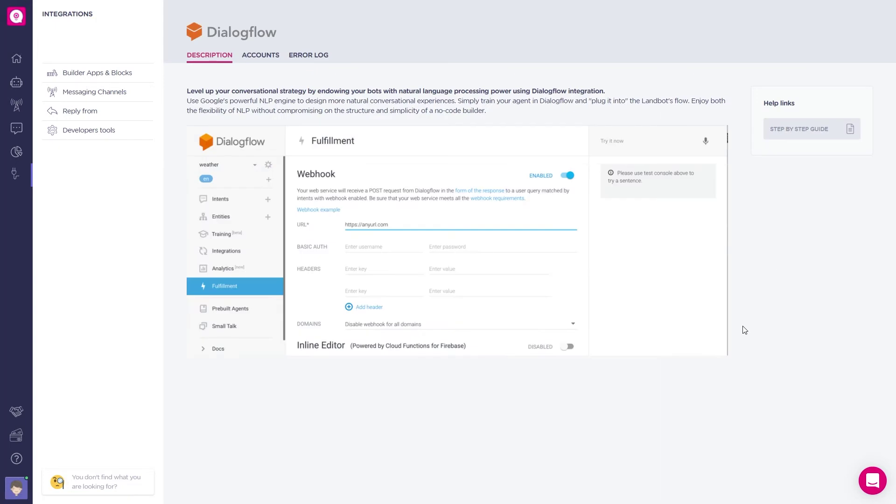
click(245, 59)
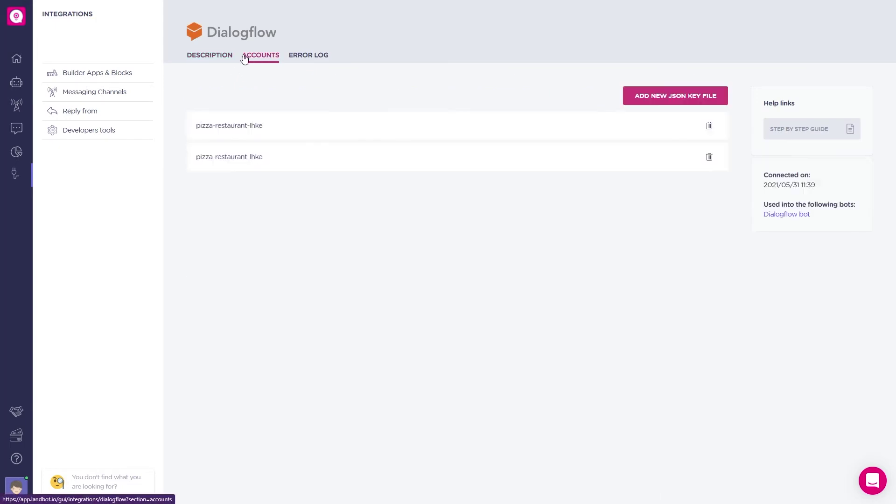
click(293, 65)
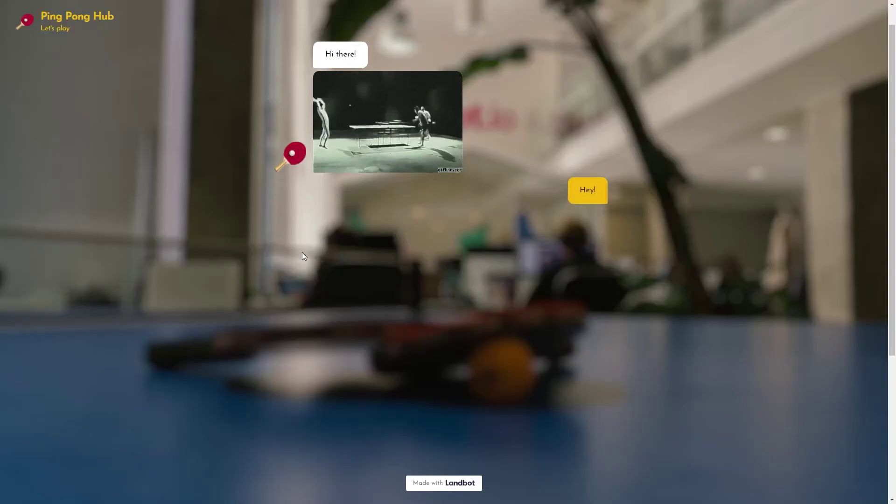
Pick your name in Ping Pong Hub, start a New Challenge and enter 'nikl'.
click(362, 233)
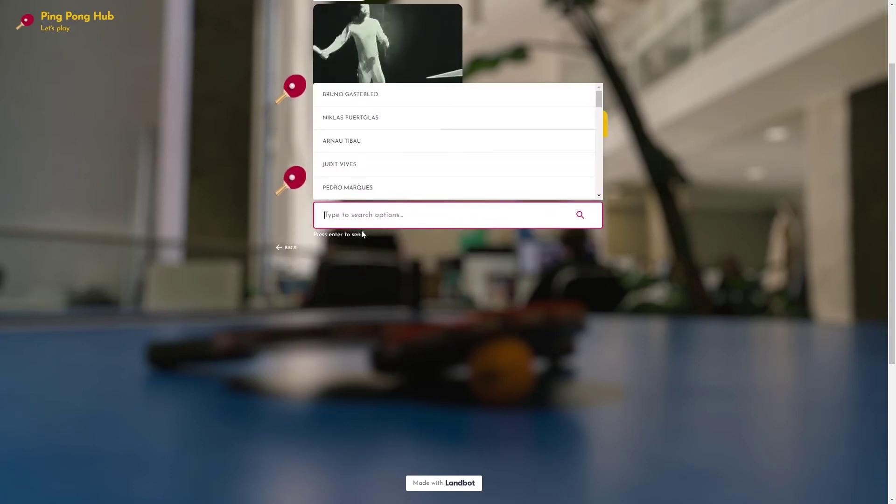
click(350, 94)
key(Return)
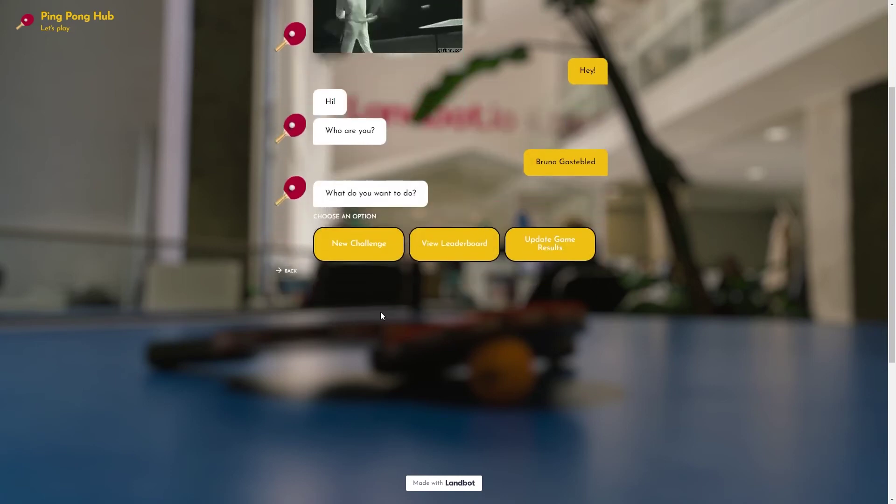
click(453, 229)
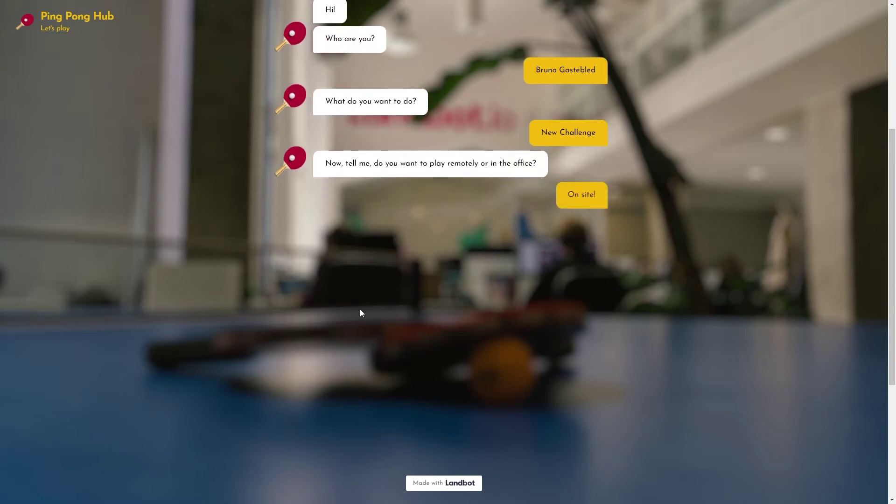
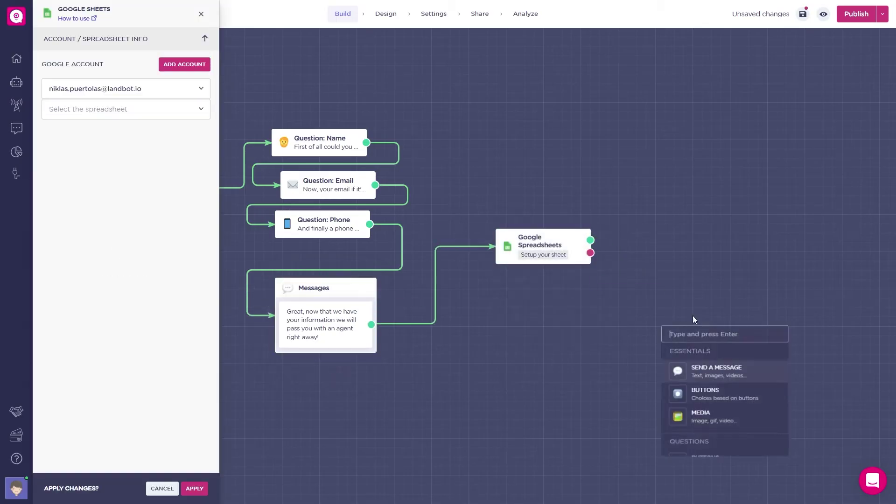
Add a Question: Date block below the Google Spreadsheets block.
text(dia)
key(Return)
click(518, 267)
drag(649, 353, 599, 362)
Search 'dial' and add a Dialogflow block after the date question.
text(dial)
click(763, 204)
click(820, 361)
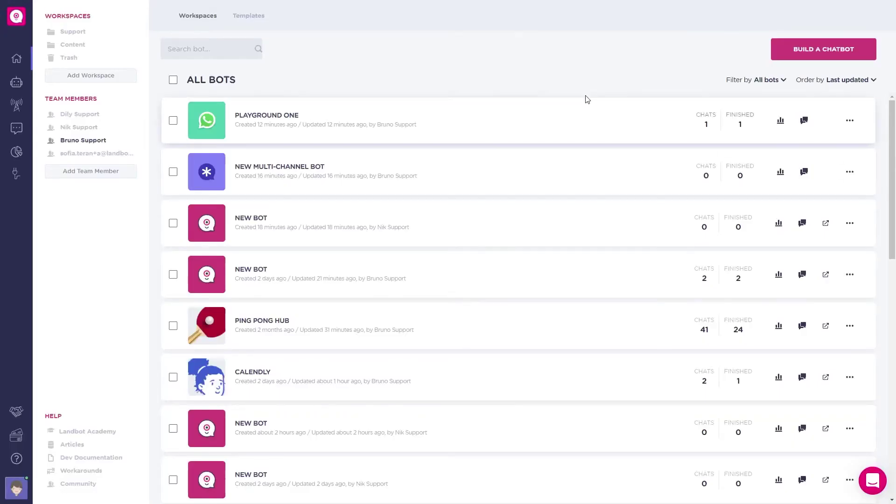
Choose BUILD A CHATBOT and select Landbot Web as the bot type.
click(790, 51)
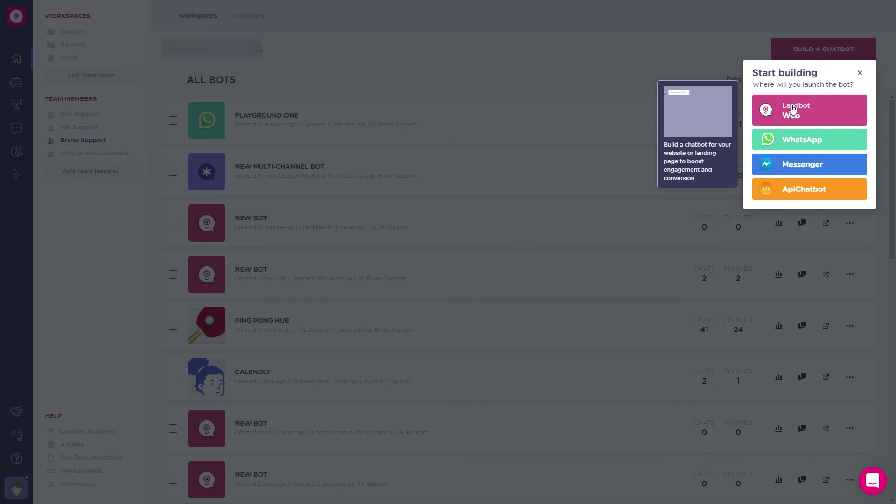
click(793, 109)
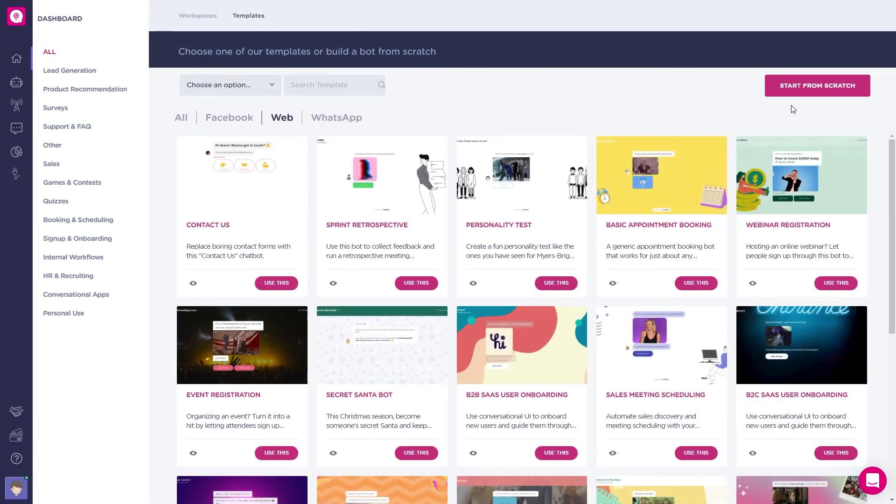
Search the template gallery for the FAQ template.
click(325, 91)
text(f)
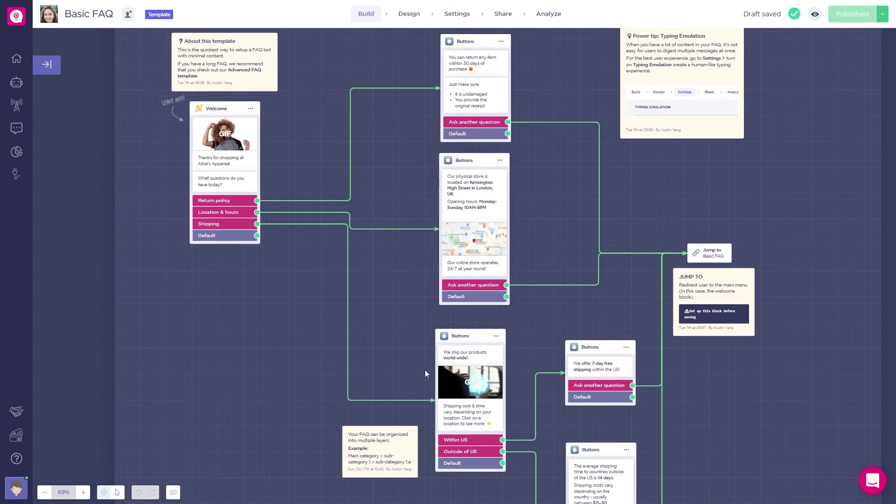
Pan across the Basic FAQ flow's blocks, then bring up the Share options.
scroll(570, 310, down, 1)
drag(570, 309, 542, 279)
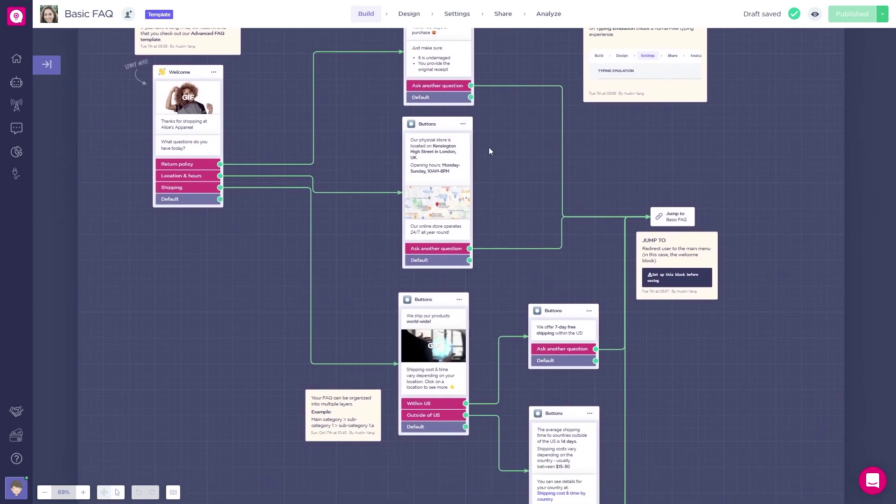
click(508, 19)
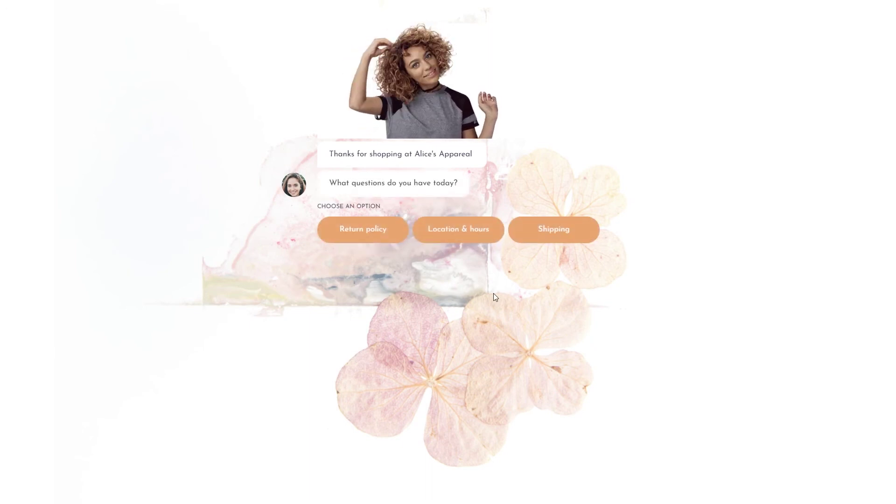
Choose Shipping in the full-page Basic FAQ bot to get its shipping answer.
click(548, 237)
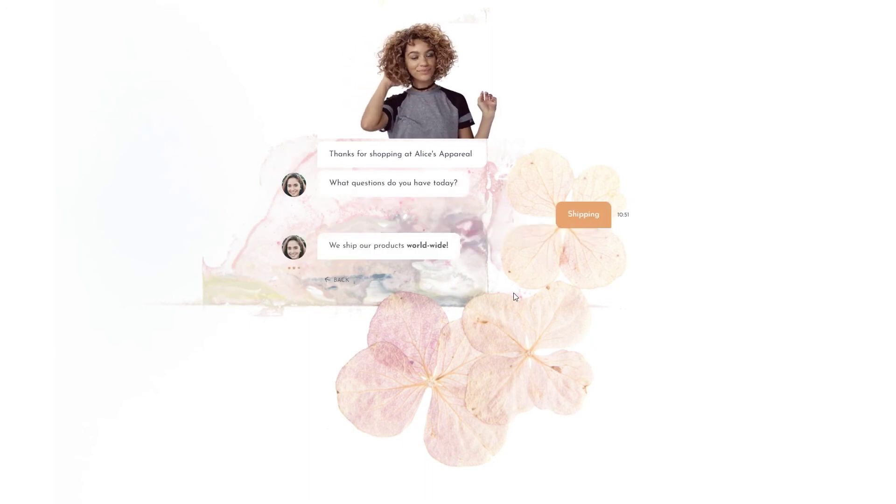